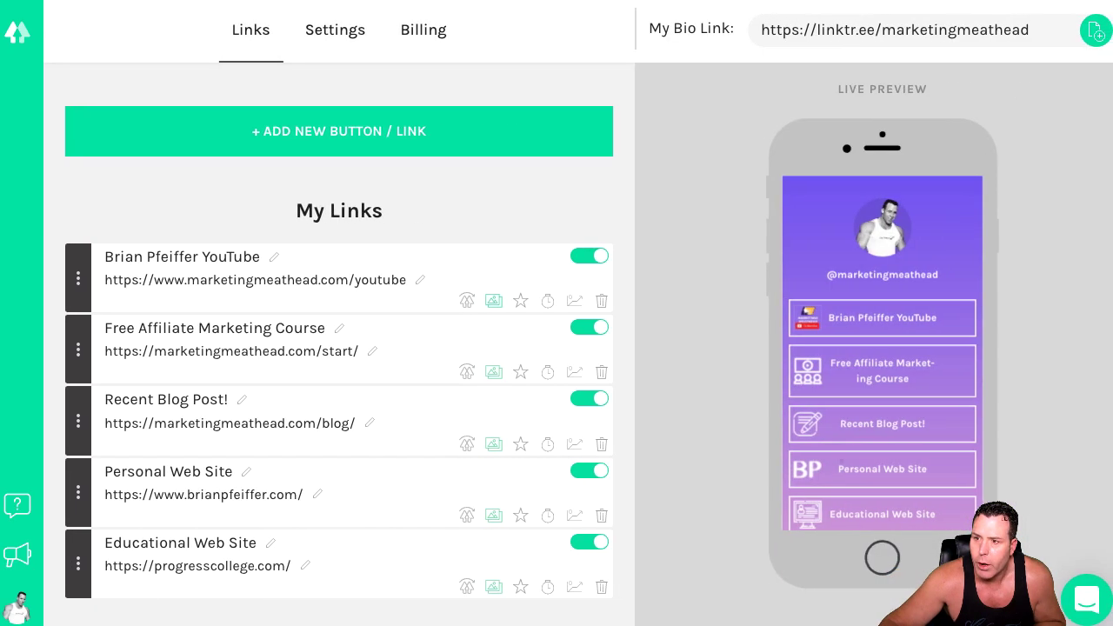
Review the My Links list, the thumbnail options of the YouTube link, and the social icons in the live preview.
scroll(243, 500, down, 1)
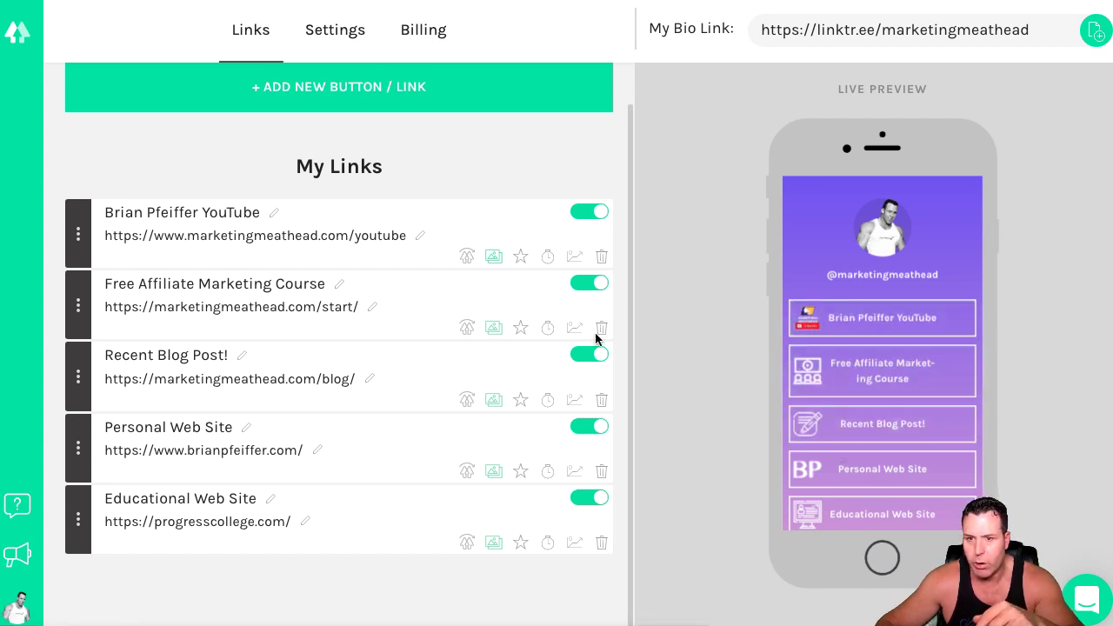
click(494, 257)
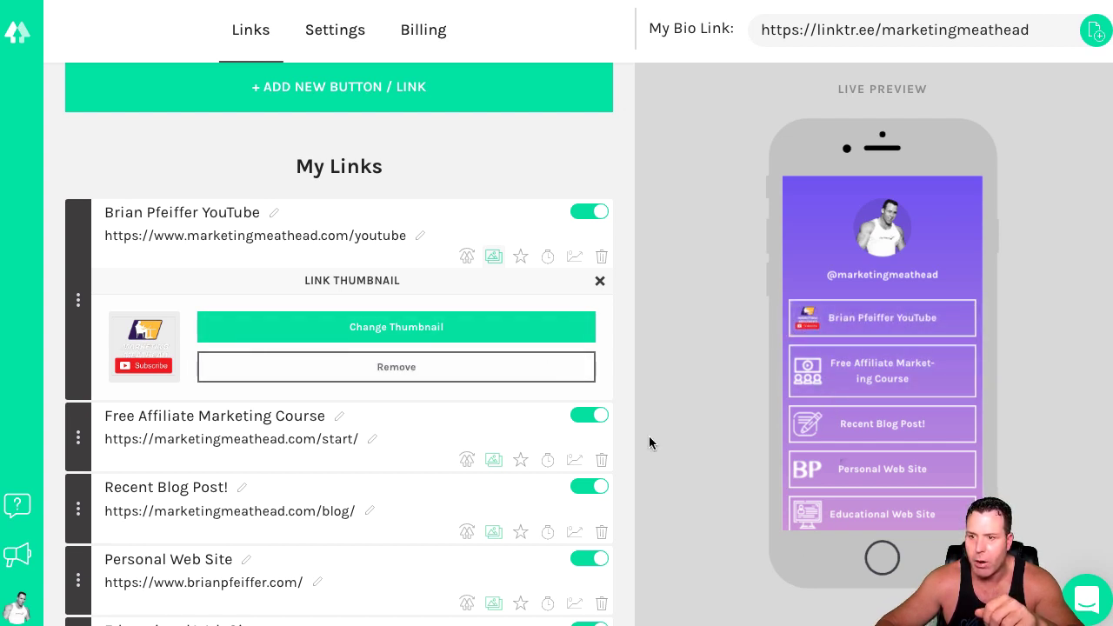
click(600, 281)
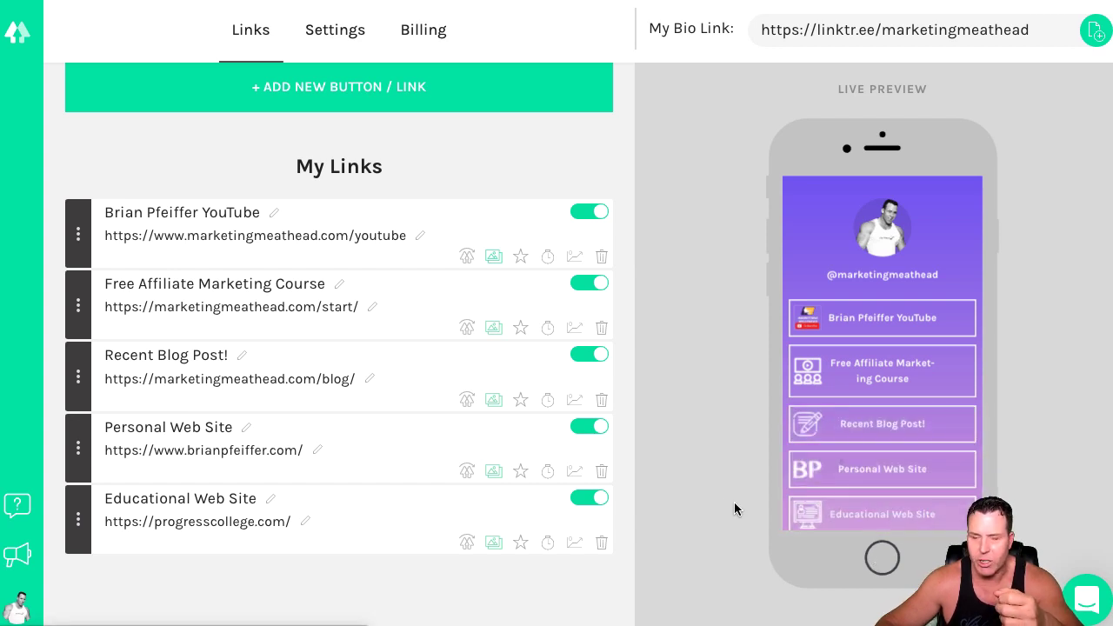
scroll(850, 363, down, 3)
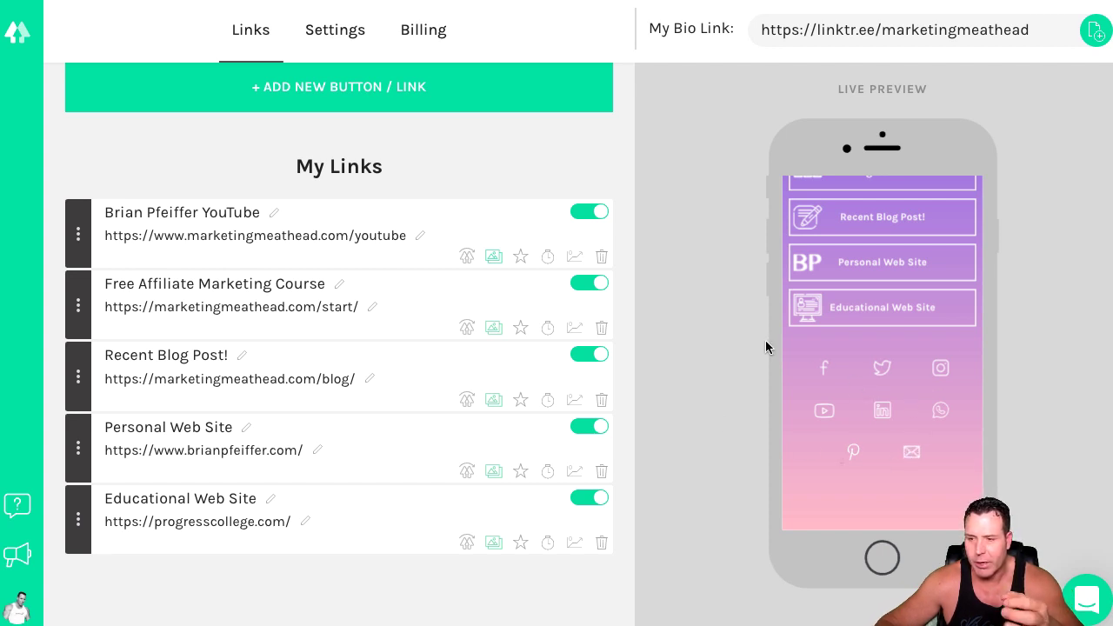
scroll(808, 313, up, 5)
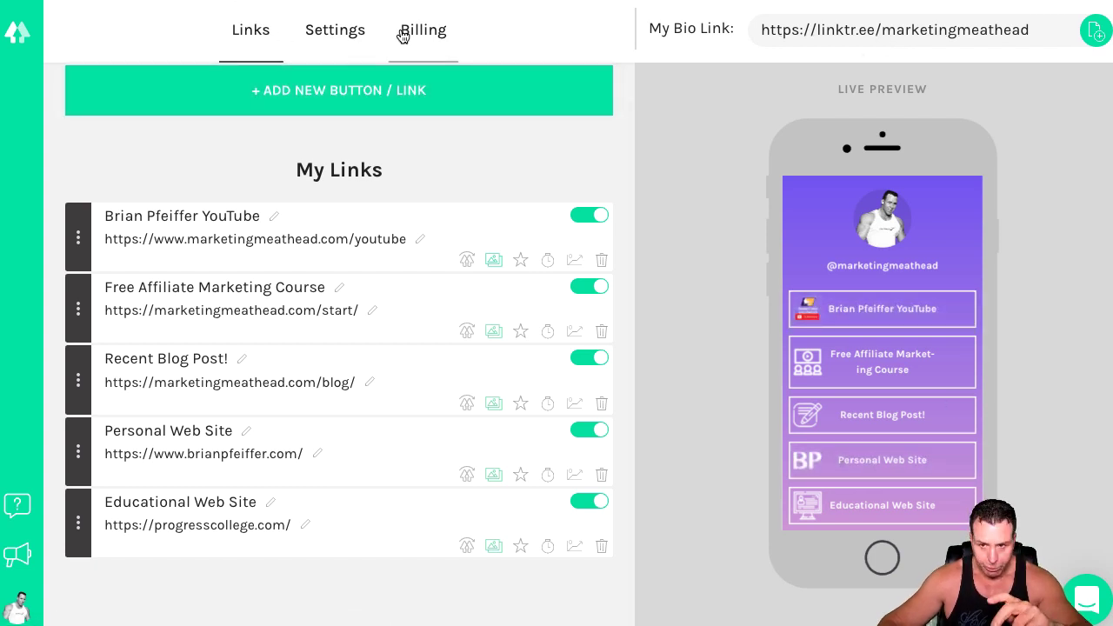
Open the page settings and examine the appearance options, themes and social link fields.
click(348, 58)
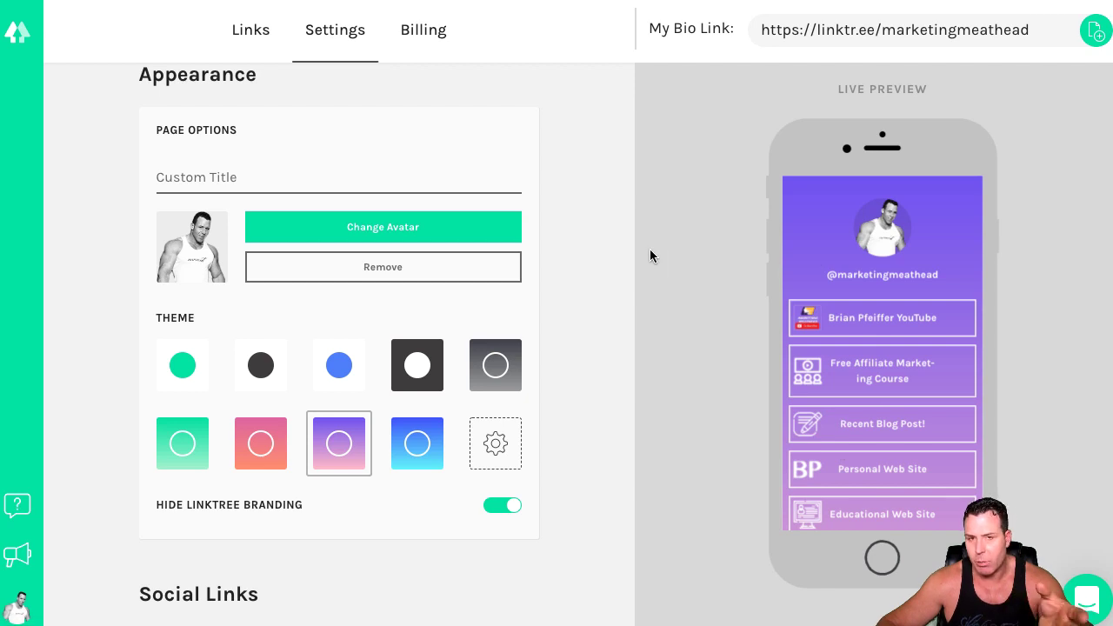
scroll(356, 241, down, 2)
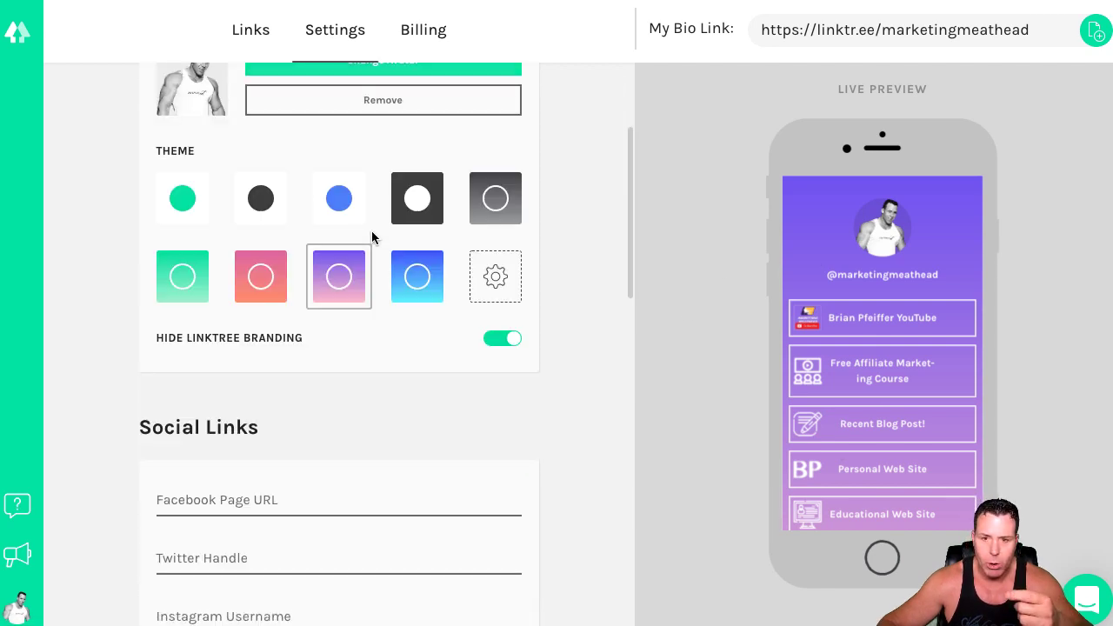
scroll(211, 95, up, 3)
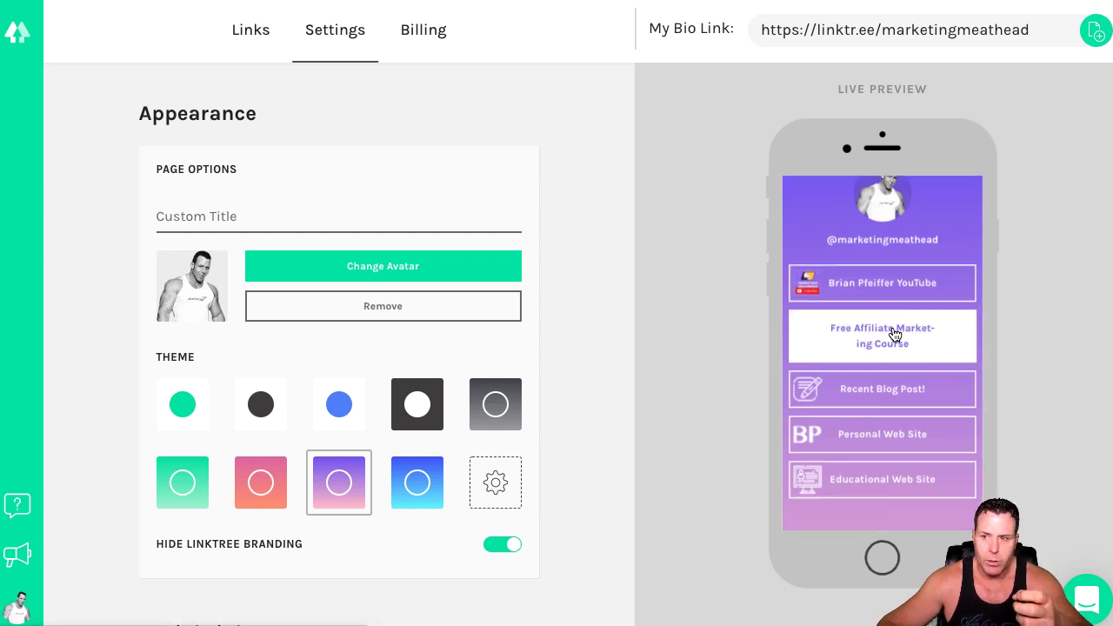
scroll(870, 331, down, 3)
scroll(894, 328, up, 3)
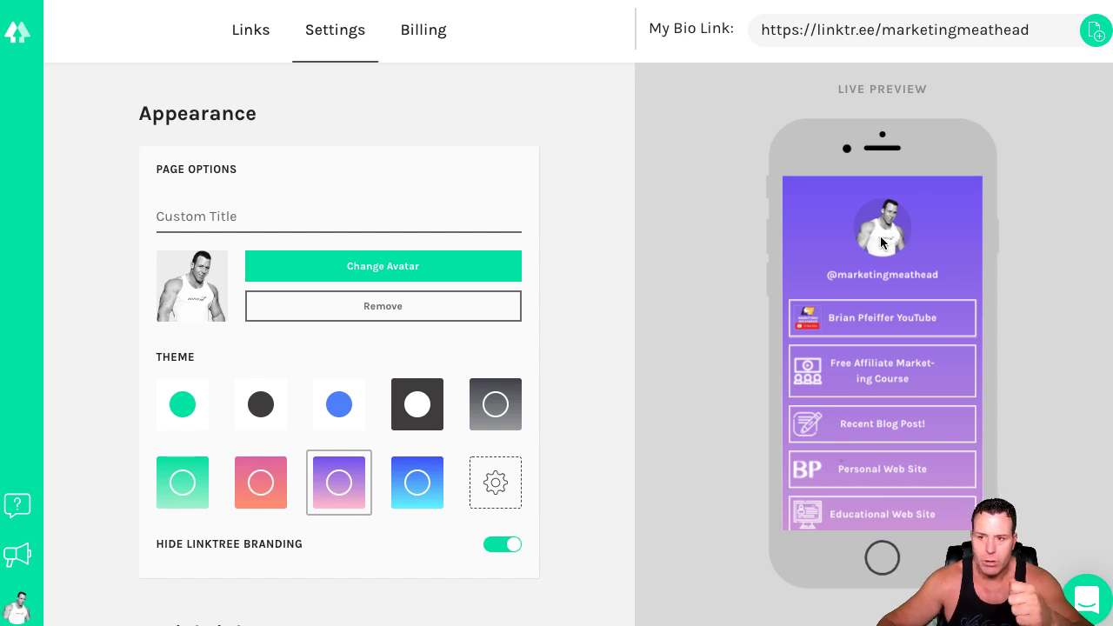
scroll(328, 329, down, 4)
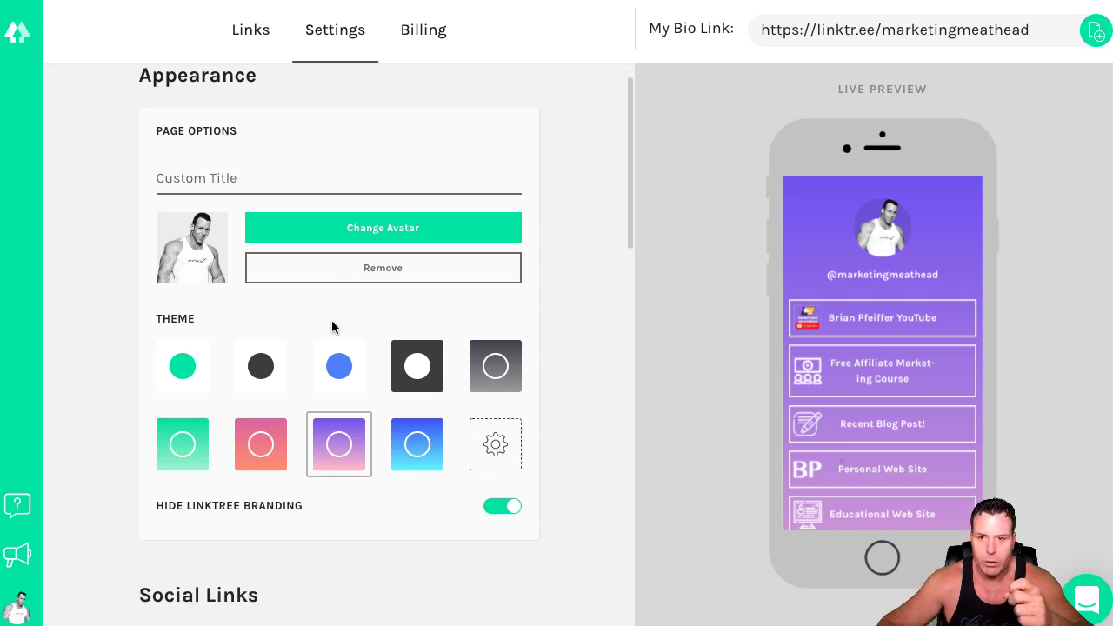
scroll(346, 320, down, 6)
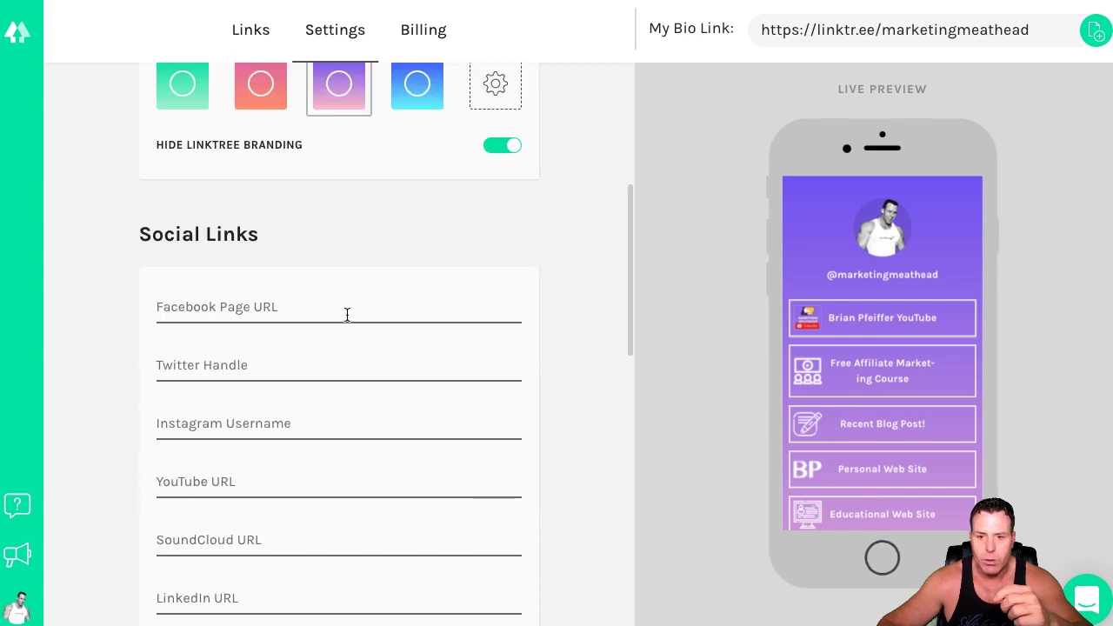
scroll(290, 415, down, 4)
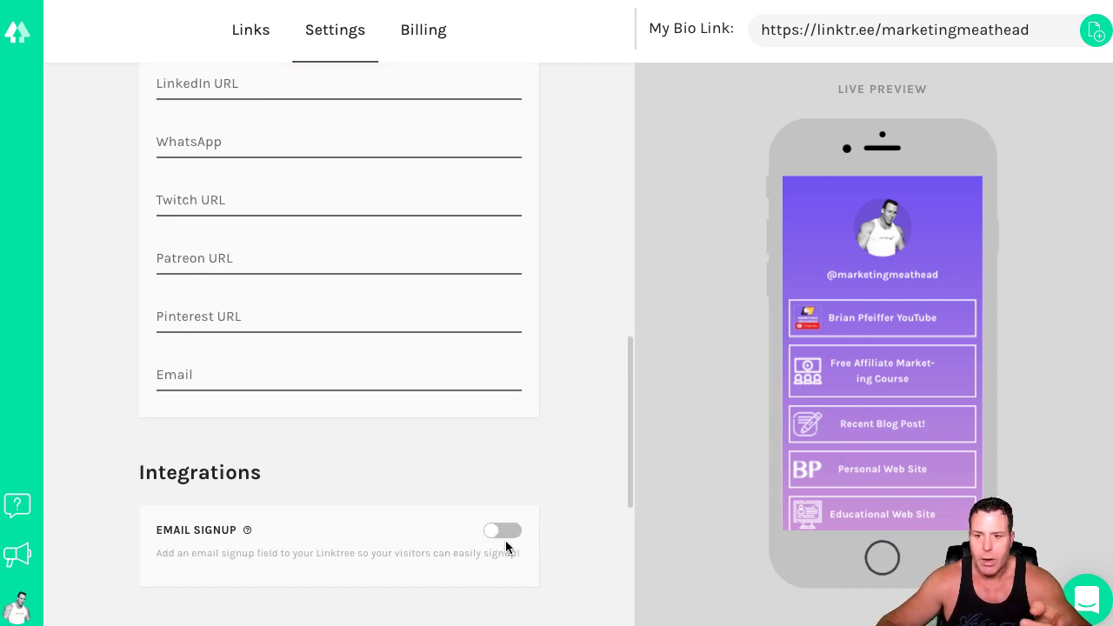
Enable the email signup integration to examine its display and storage options, and disable it again.
click(492, 532)
scroll(393, 487, down, 4)
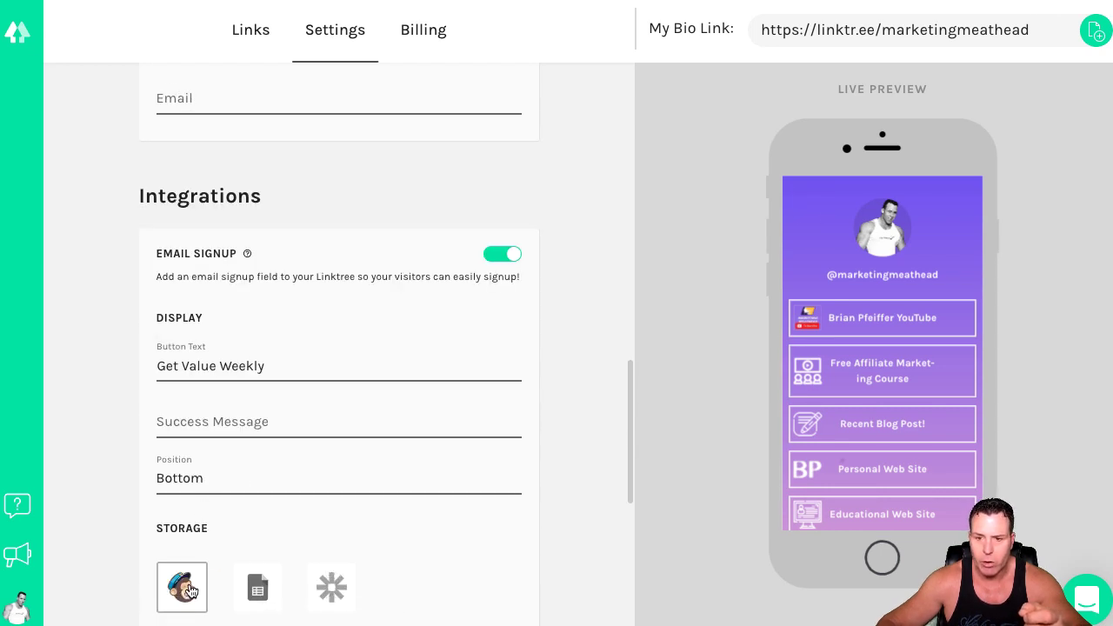
scroll(344, 591, down, 2)
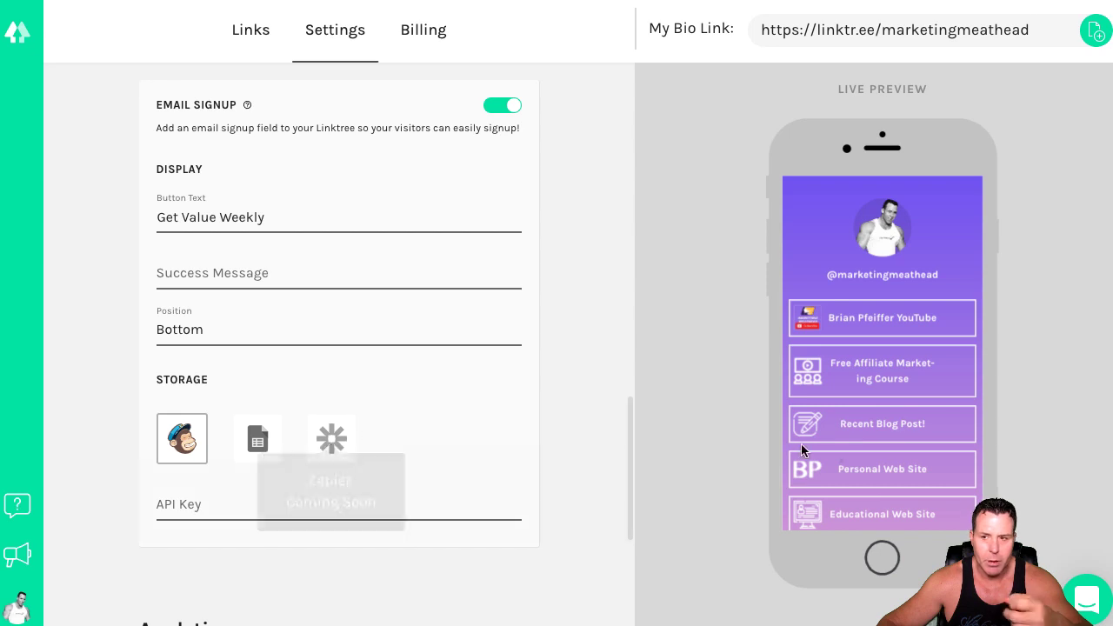
scroll(384, 398, up, 1)
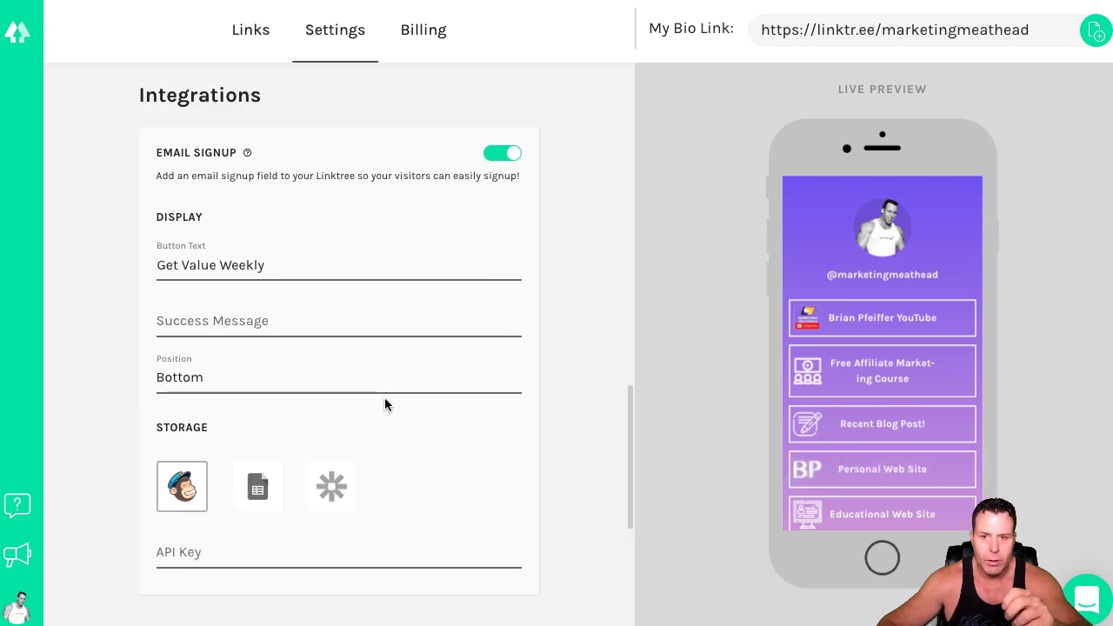
scroll(384, 397, up, 1)
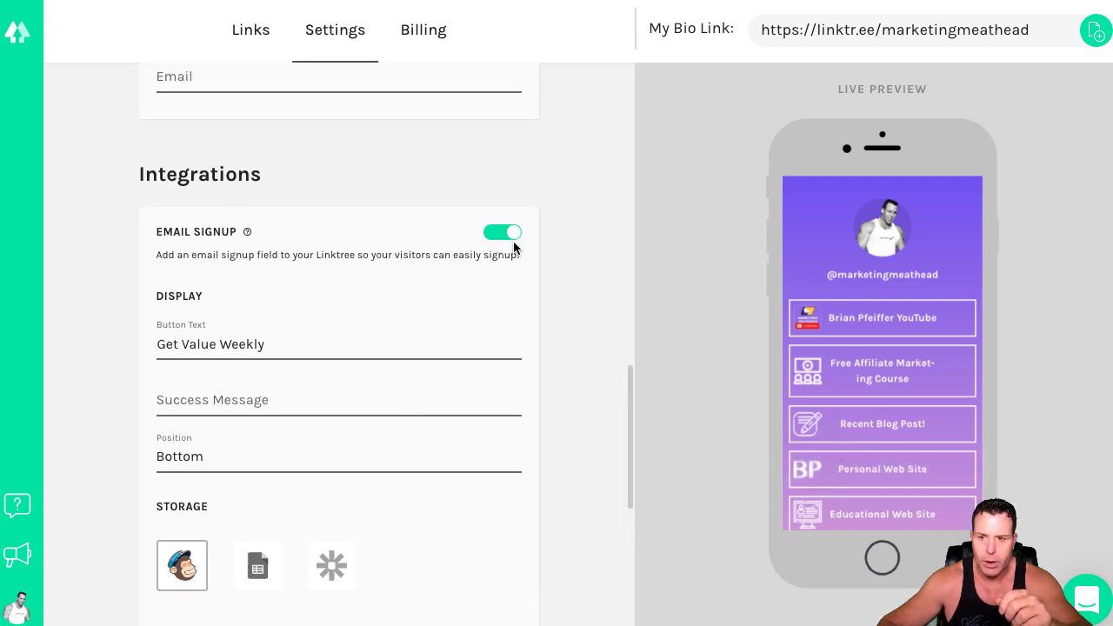
click(502, 231)
scroll(344, 366, down, 3)
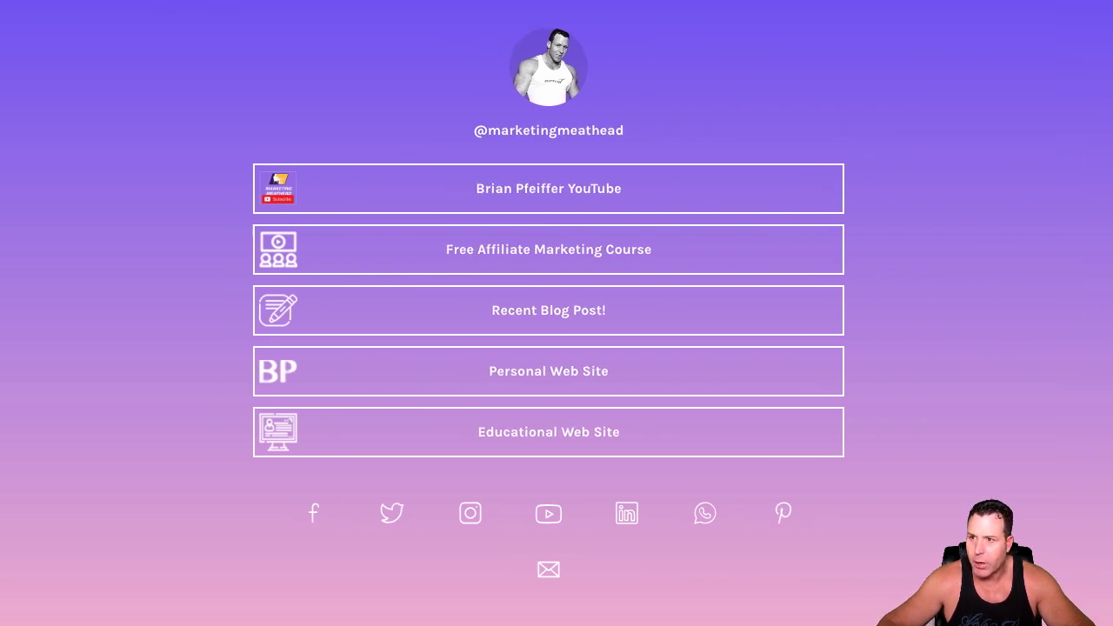
Inspect the pixel events on the public Linktree page with the Facebook Pixel Helper extension.
click(1112, 0)
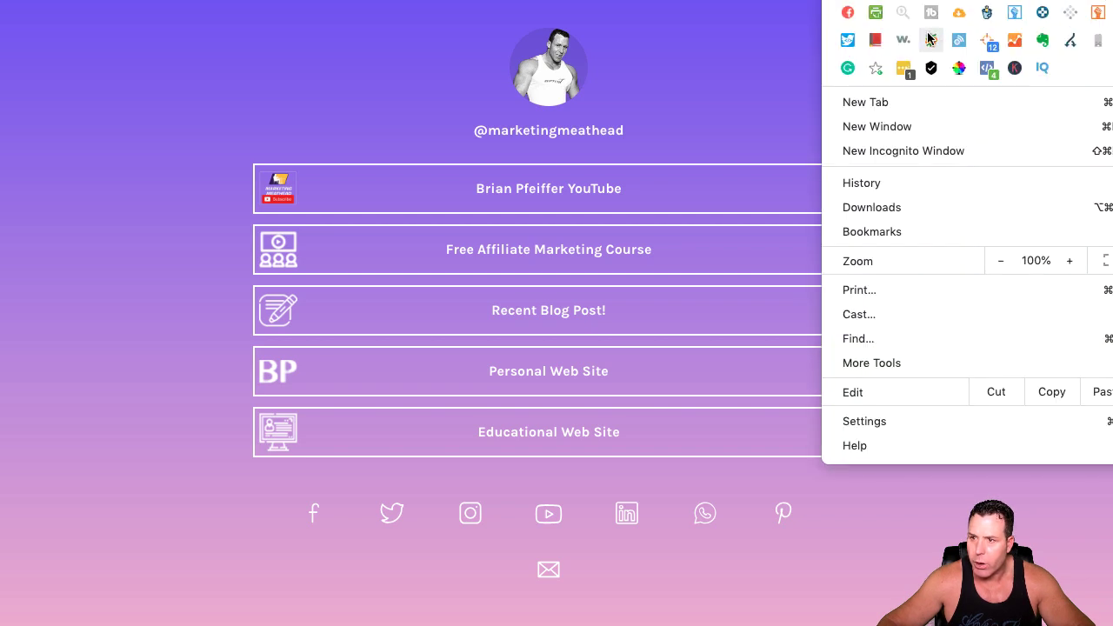
click(987, 67)
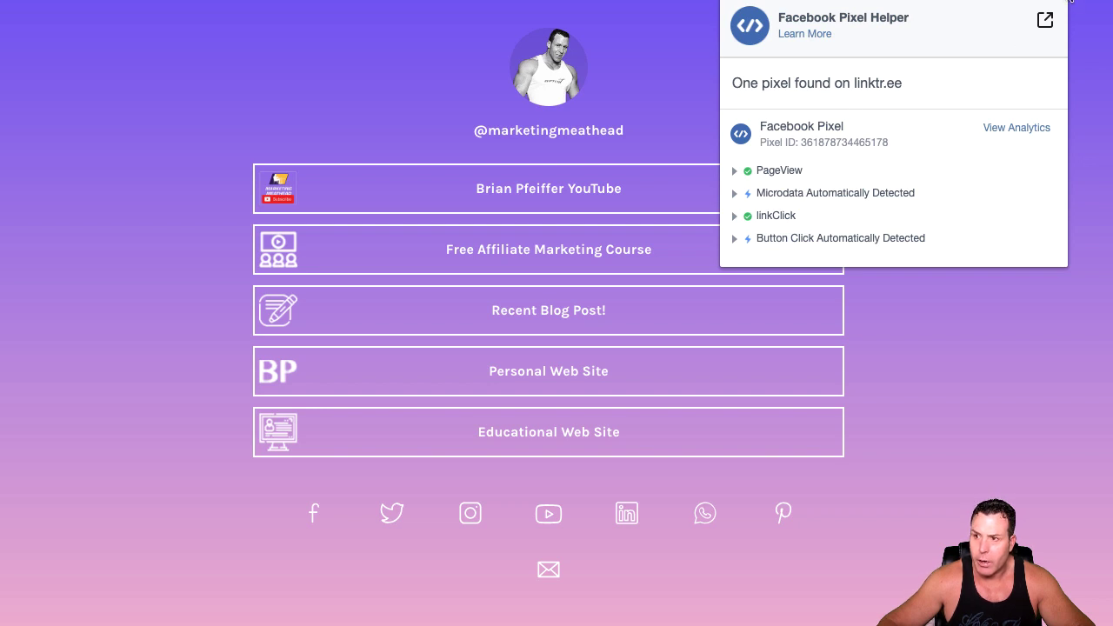
click(1089, 23)
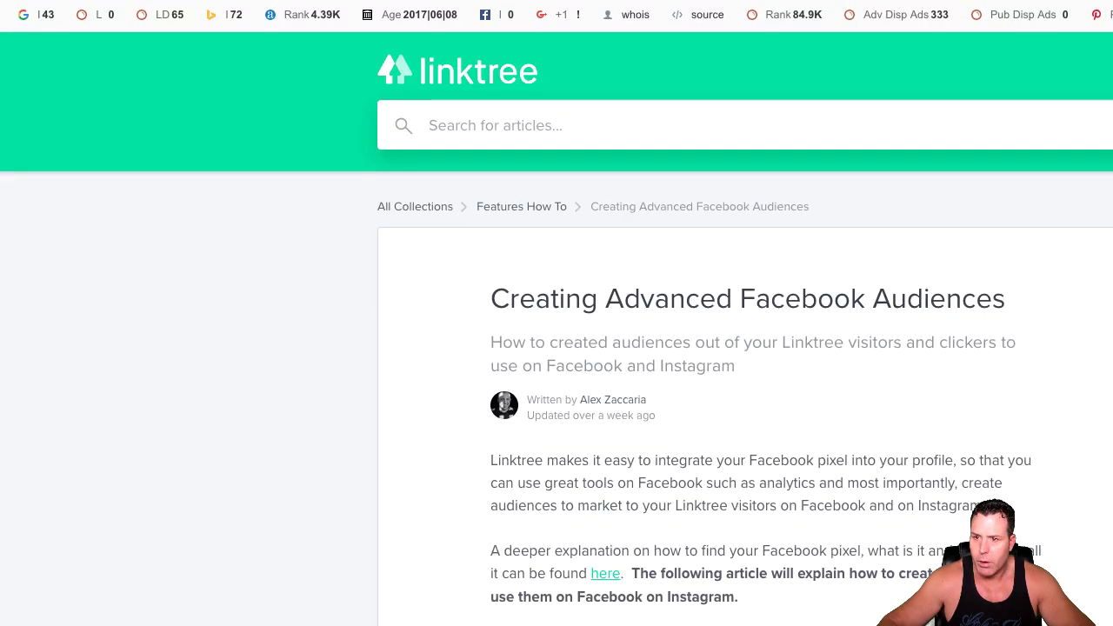
Read the Linktree help article Creating Advanced Facebook Audiences, covering the pixel events and the first audience creation steps.
drag(1112, 313, 1112, 313)
scroll(409, 338, down, 1)
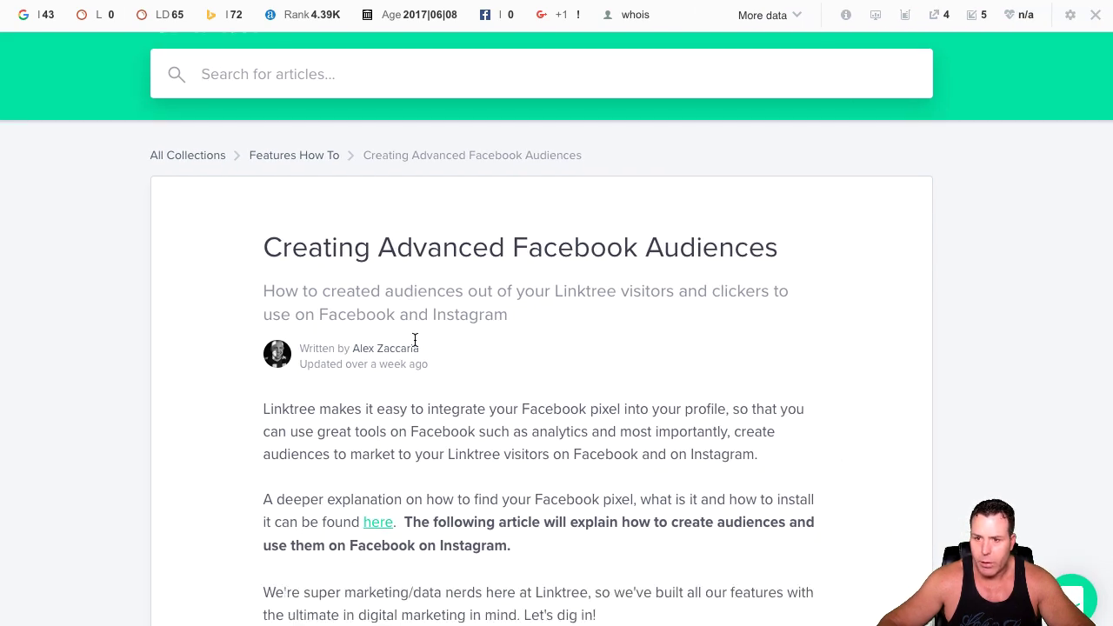
scroll(385, 300, down, 10)
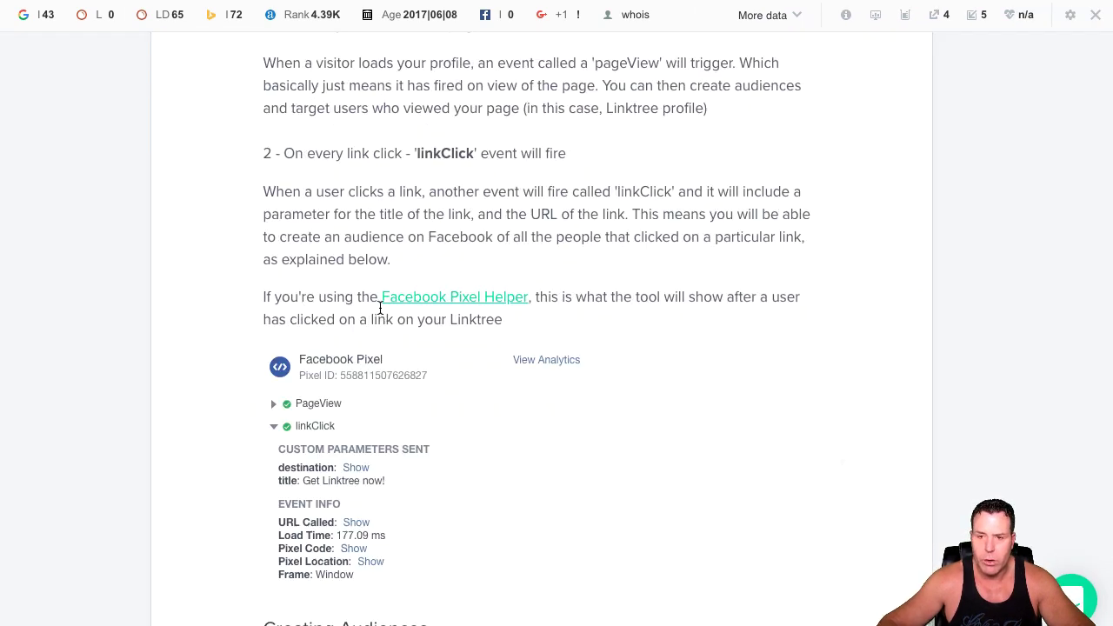
scroll(394, 284, down, 3)
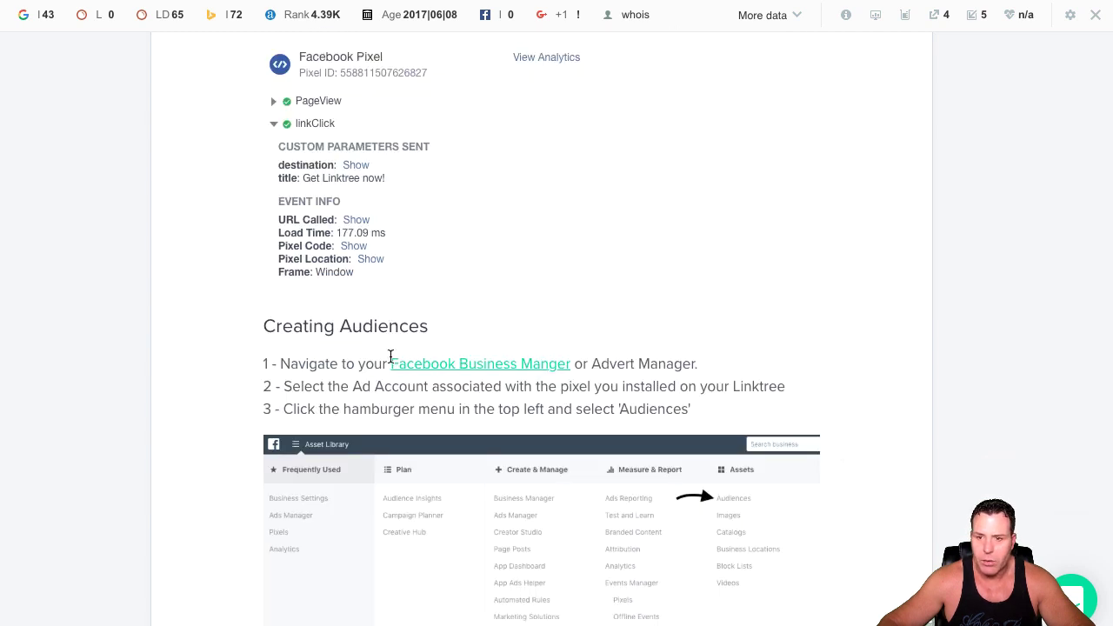
scroll(382, 400, down, 1)
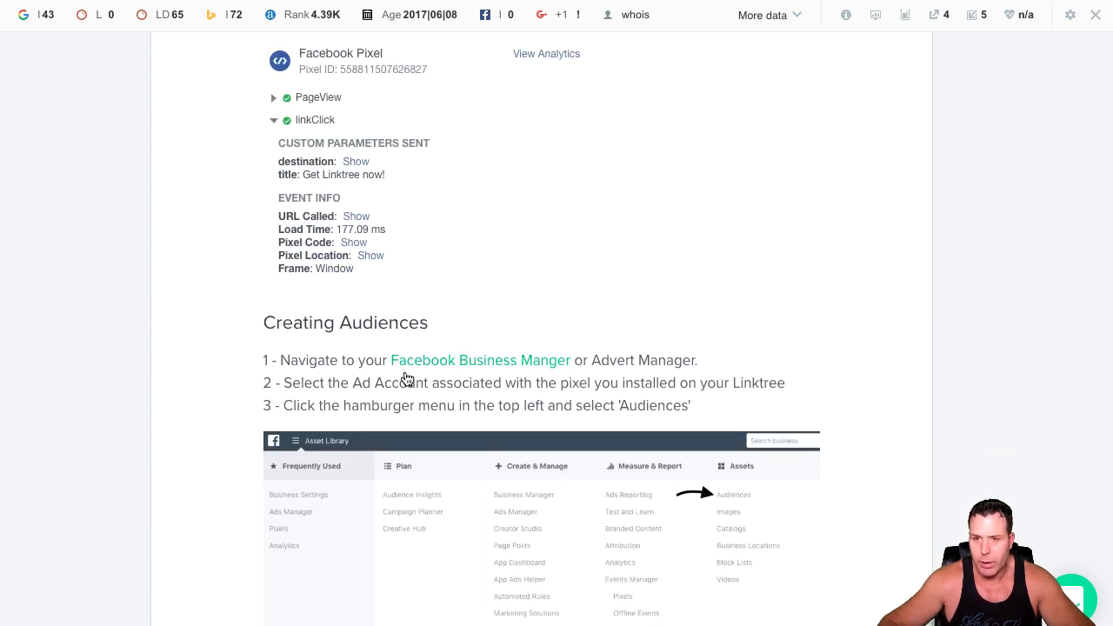
scroll(389, 278, down, 6)
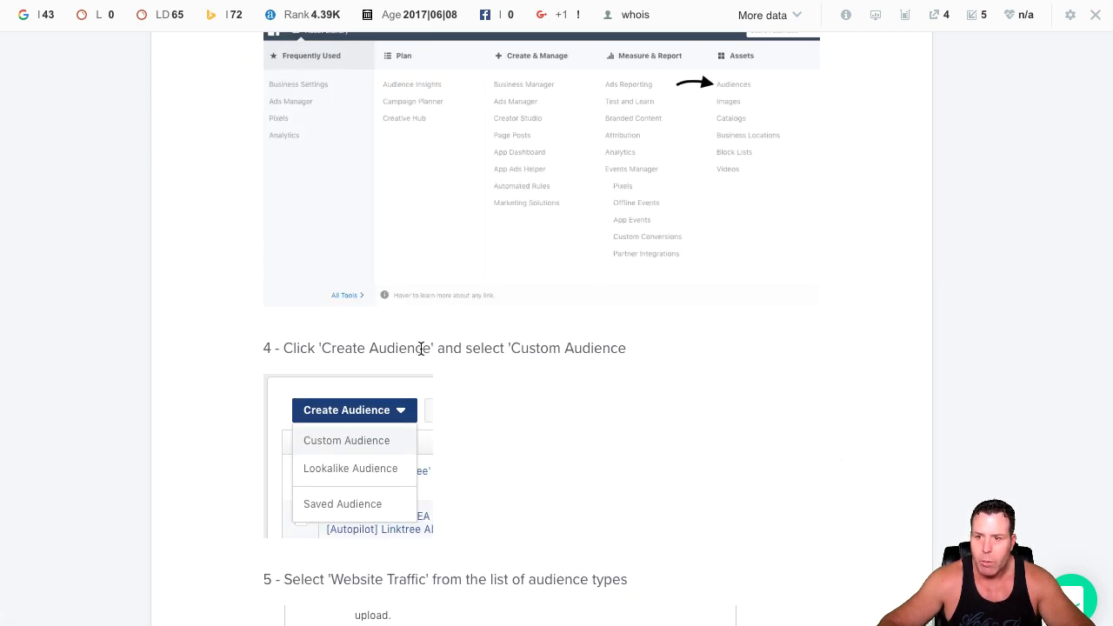
scroll(407, 387, down, 5)
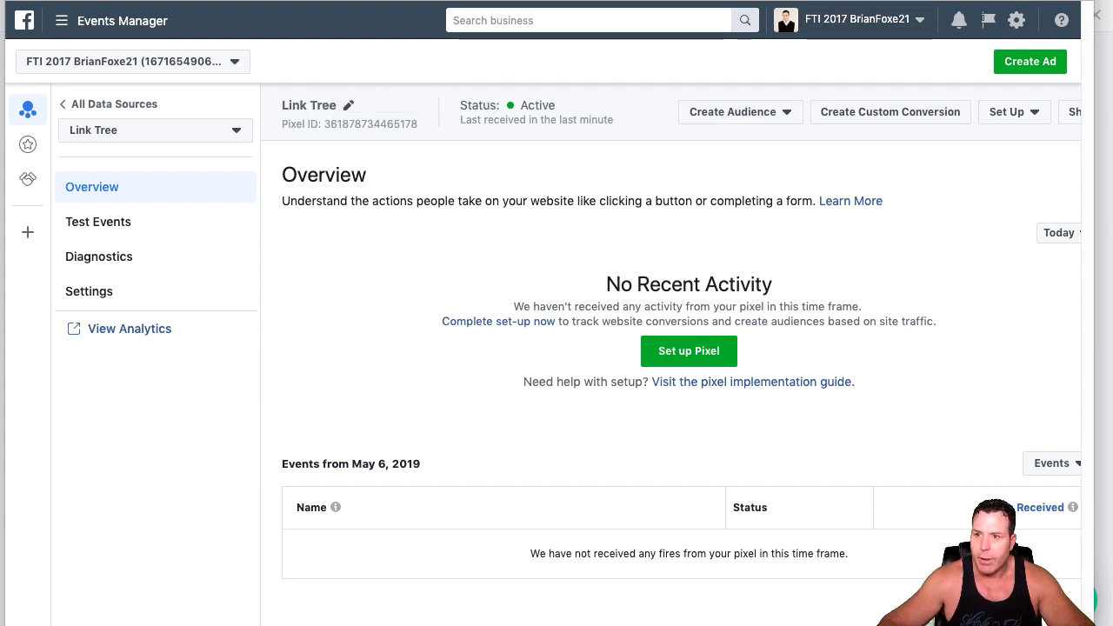
Switch from Events Manager back to the help article and read how to create a custom audience of all website visitors.
key(ctrl+Right)
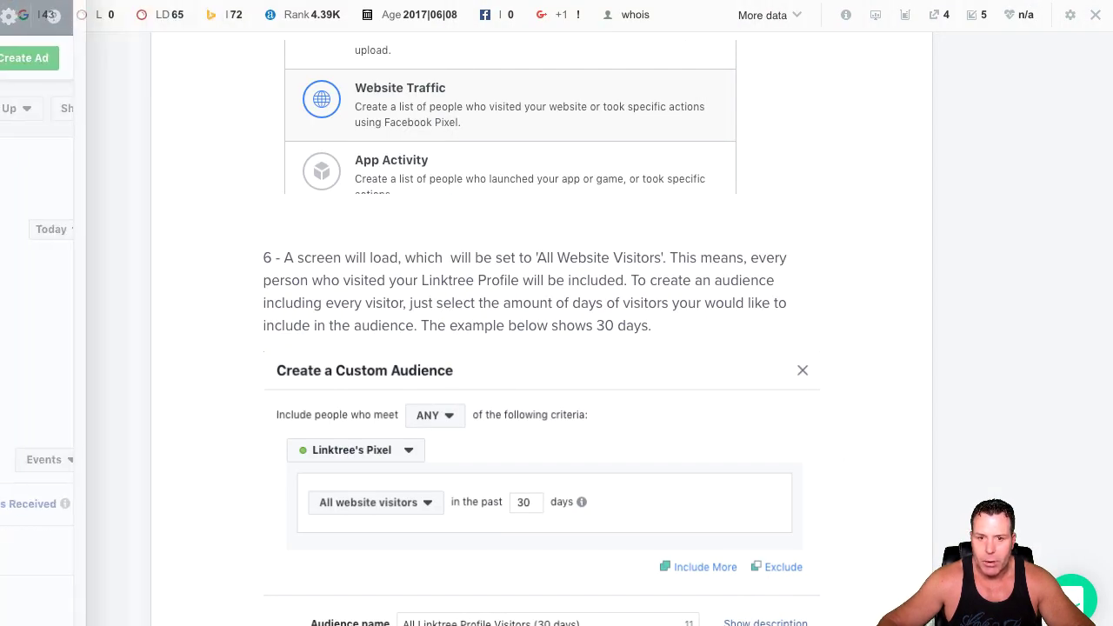
scroll(457, 446, down, 1)
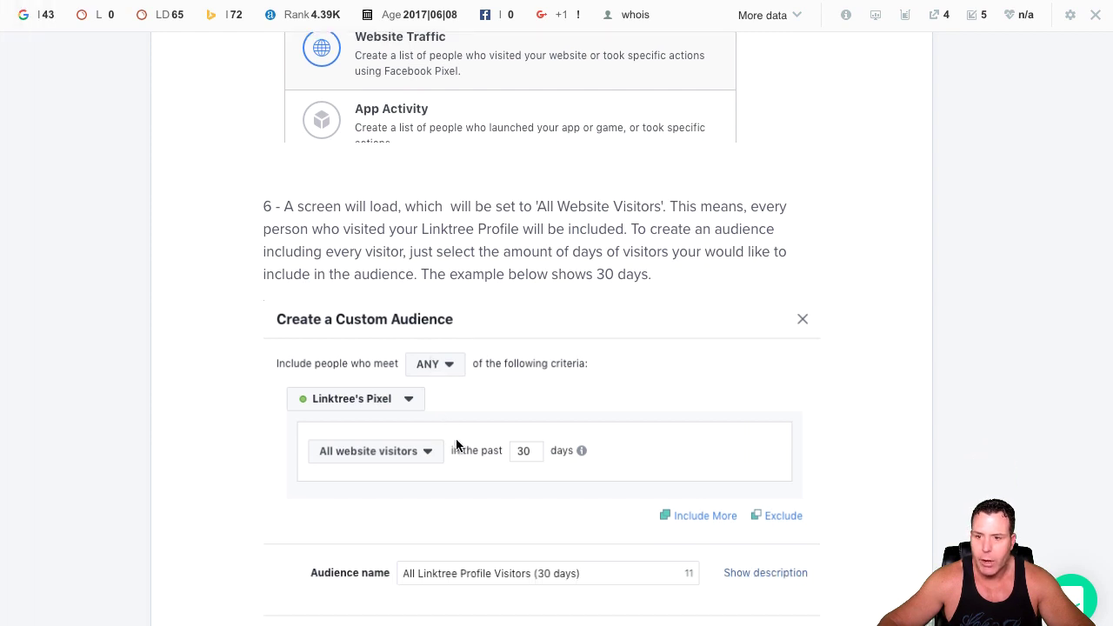
scroll(456, 446, down, 1)
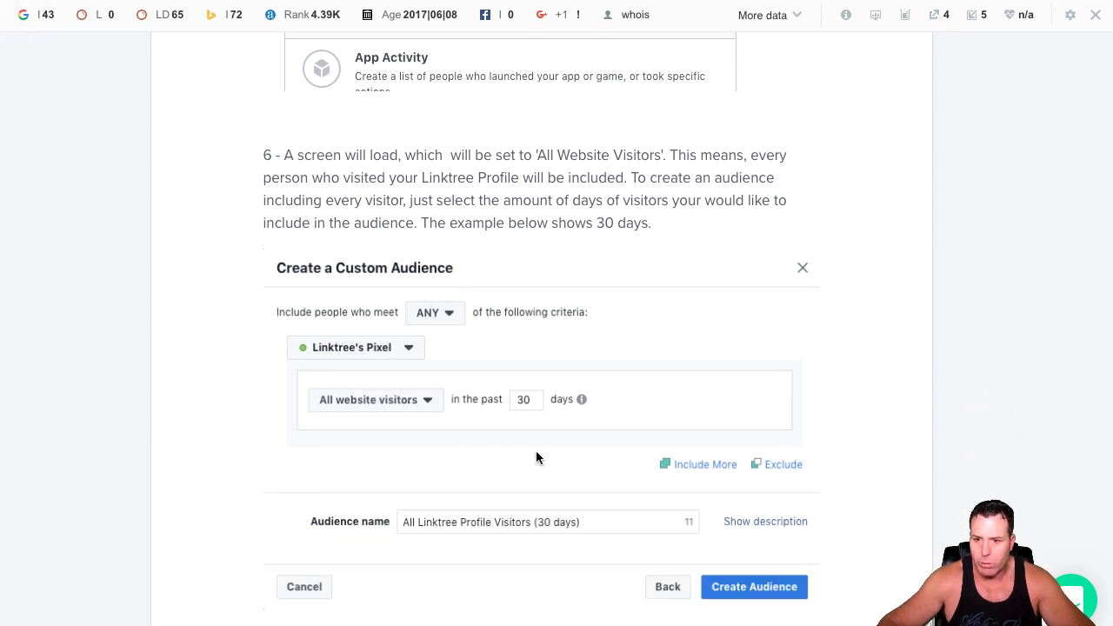
scroll(536, 470, down, 1)
scroll(580, 496, down, 14)
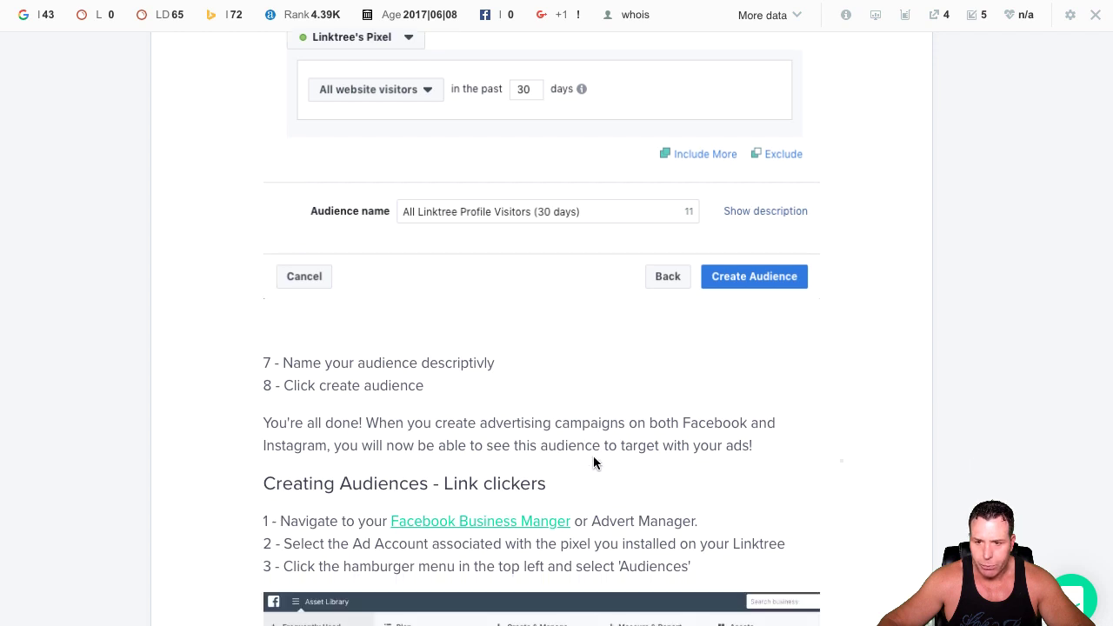
Read the help article's Creating Audiences - Link clickers section, covering the linkClick event and refining by destination or title.
scroll(582, 348, down, 5)
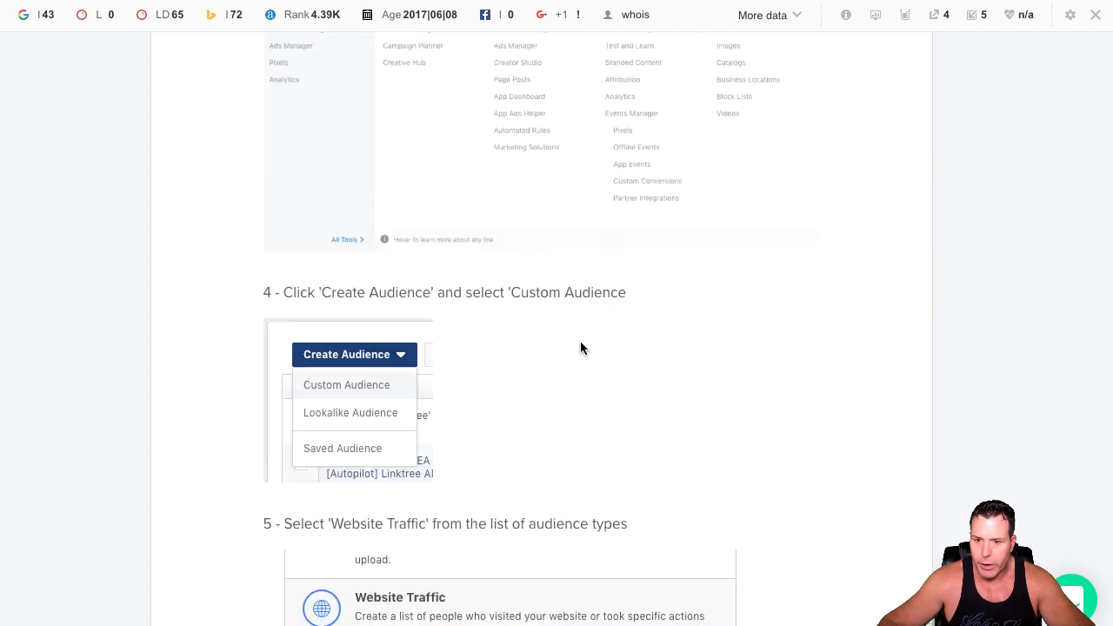
scroll(360, 419, down, 6)
scroll(353, 348, down, 4)
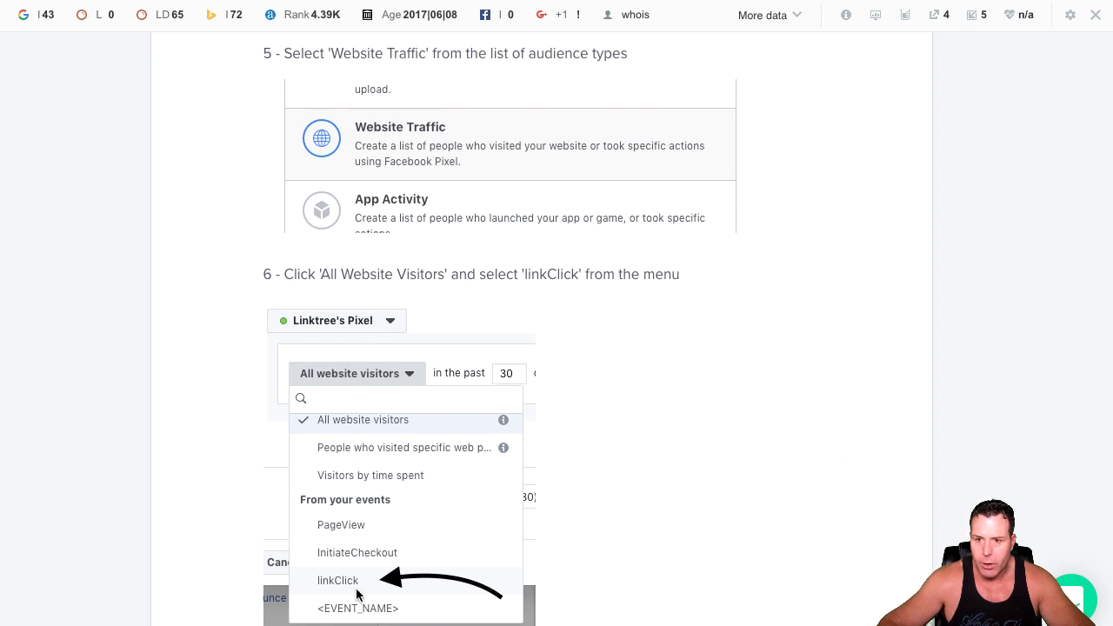
scroll(375, 548, down, 4)
scroll(361, 552, down, 3)
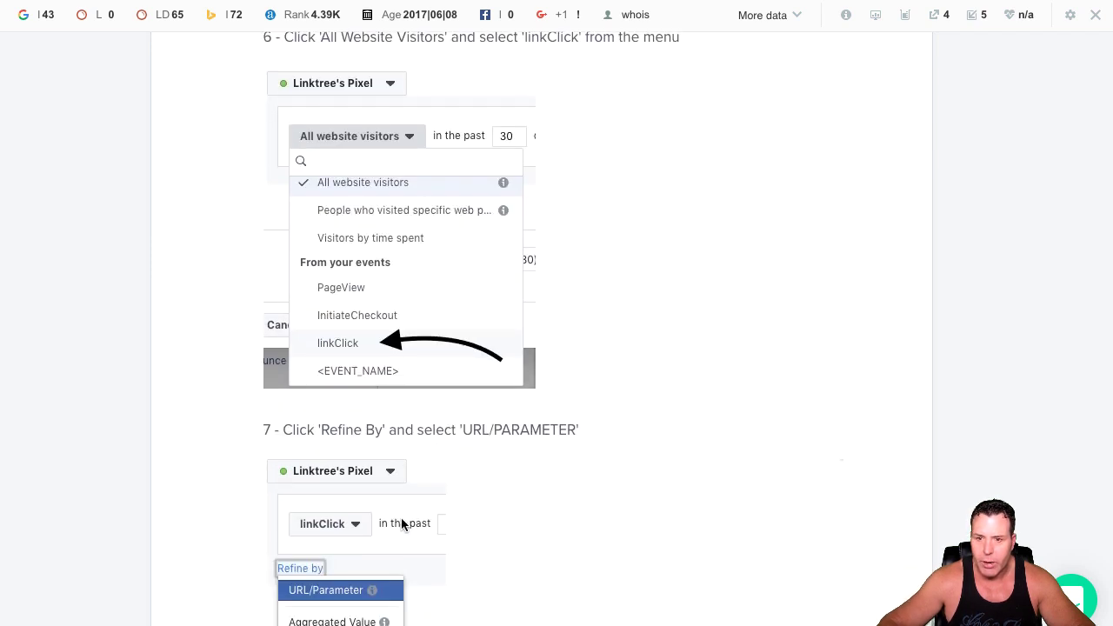
scroll(366, 522, down, 5)
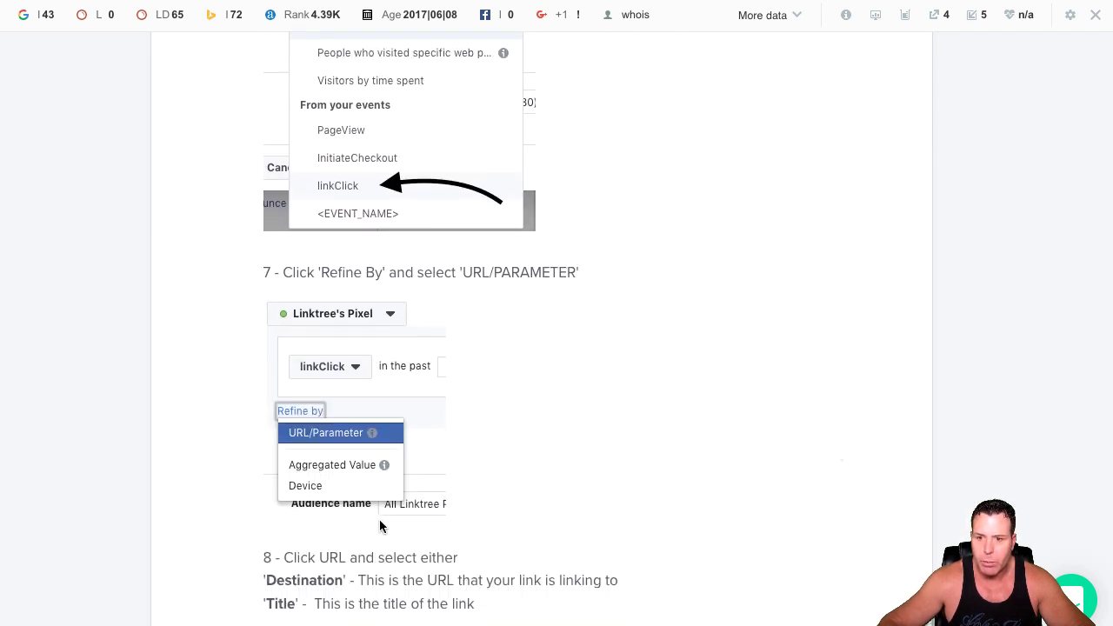
scroll(402, 512, down, 2)
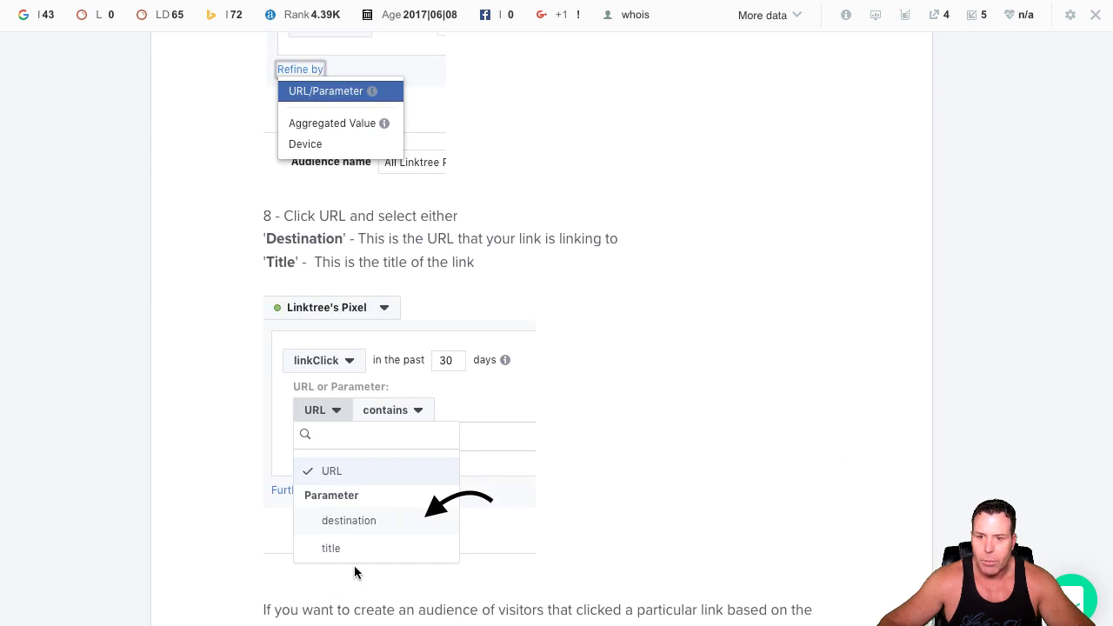
scroll(351, 514, down, 5)
scroll(358, 562, down, 4)
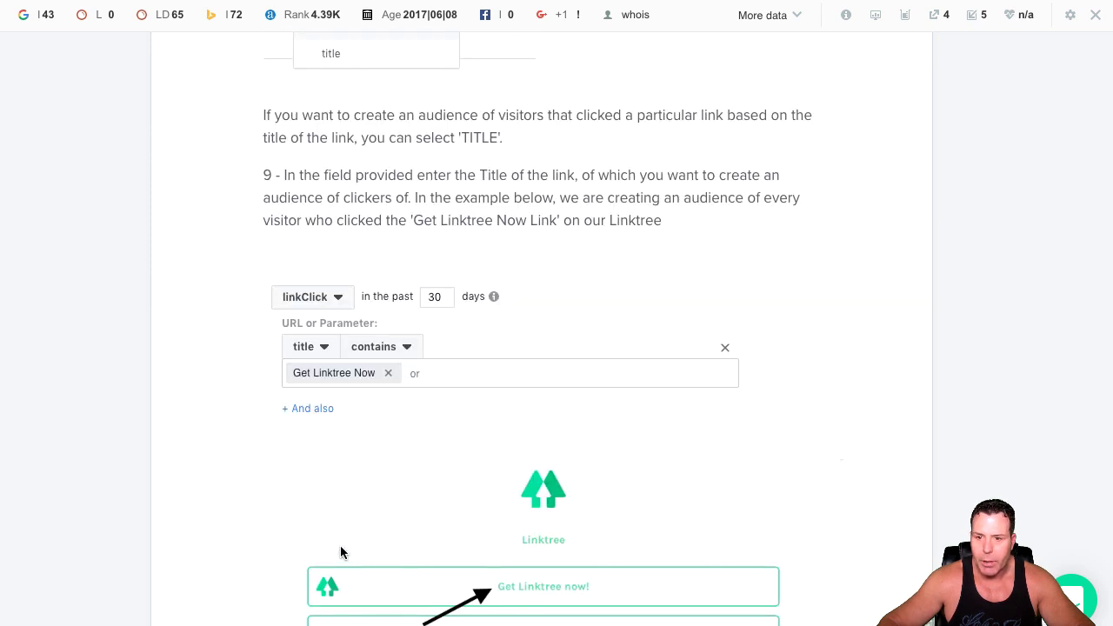
scroll(522, 513, down, 1)
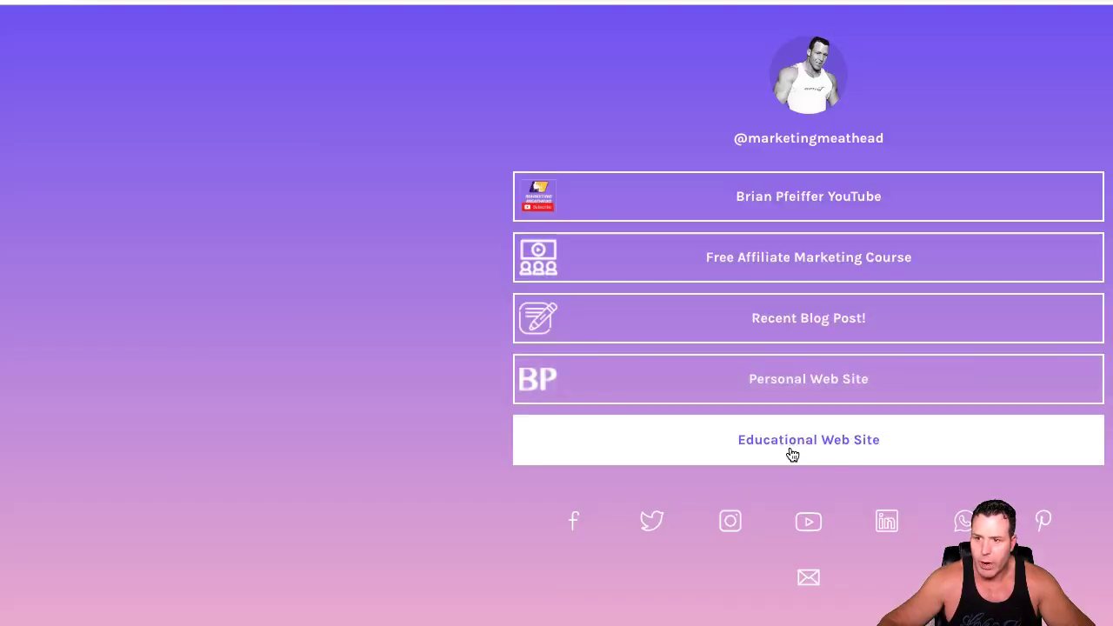
Examine the link titles on the public Linktree page, including Educational Web Site and the YouTube link, as examples for link-click audiences.
click(791, 446)
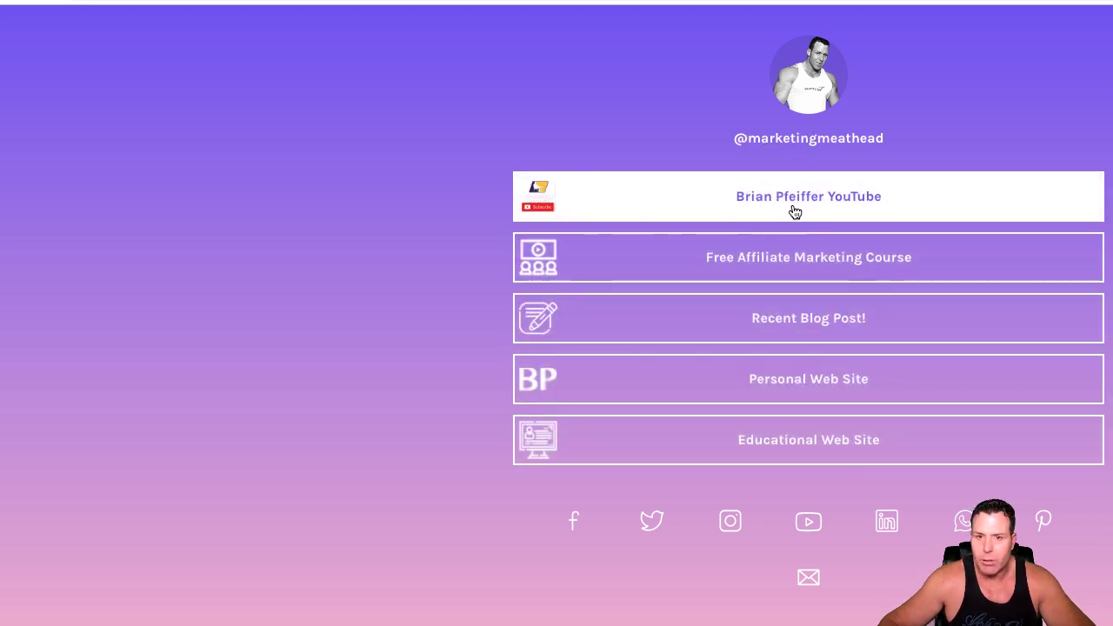
click(790, 218)
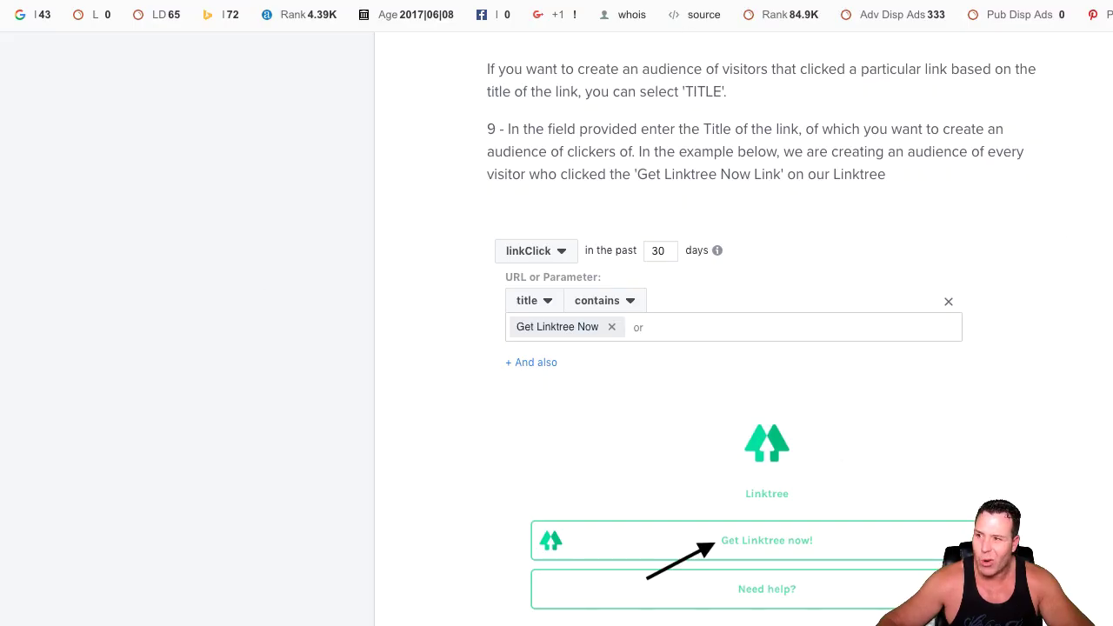
Read the help article's remaining instructions on the Destination option and creating the audience, and return to the public Linktree page.
drag(1112, 313, 1112, 313)
scroll(453, 322, down, 3)
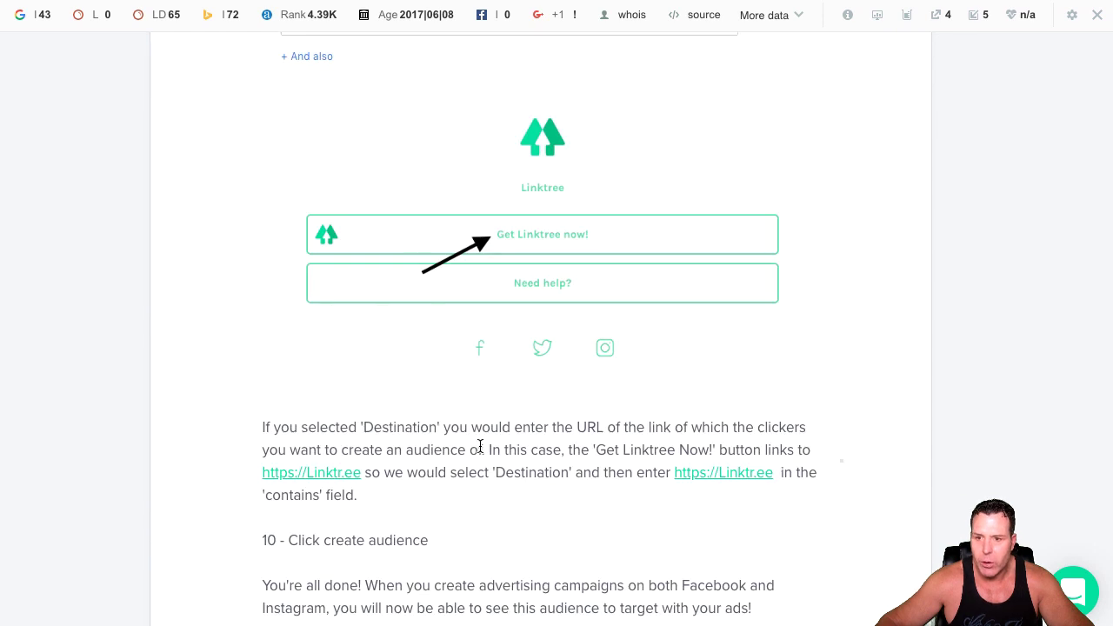
scroll(405, 441, down, 1)
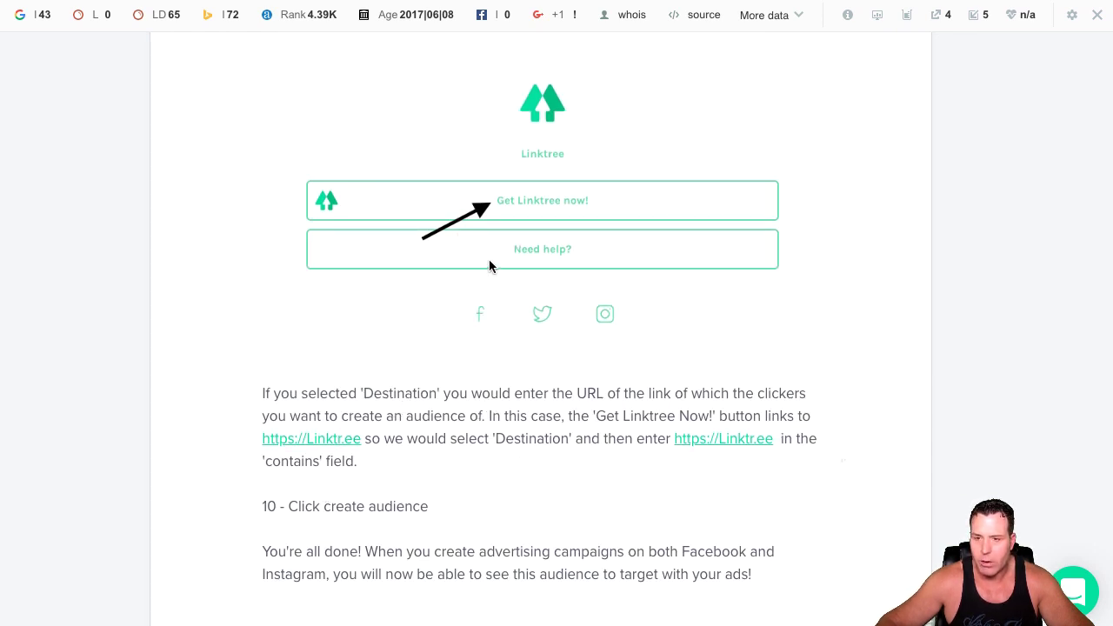
scroll(514, 356, down, 2)
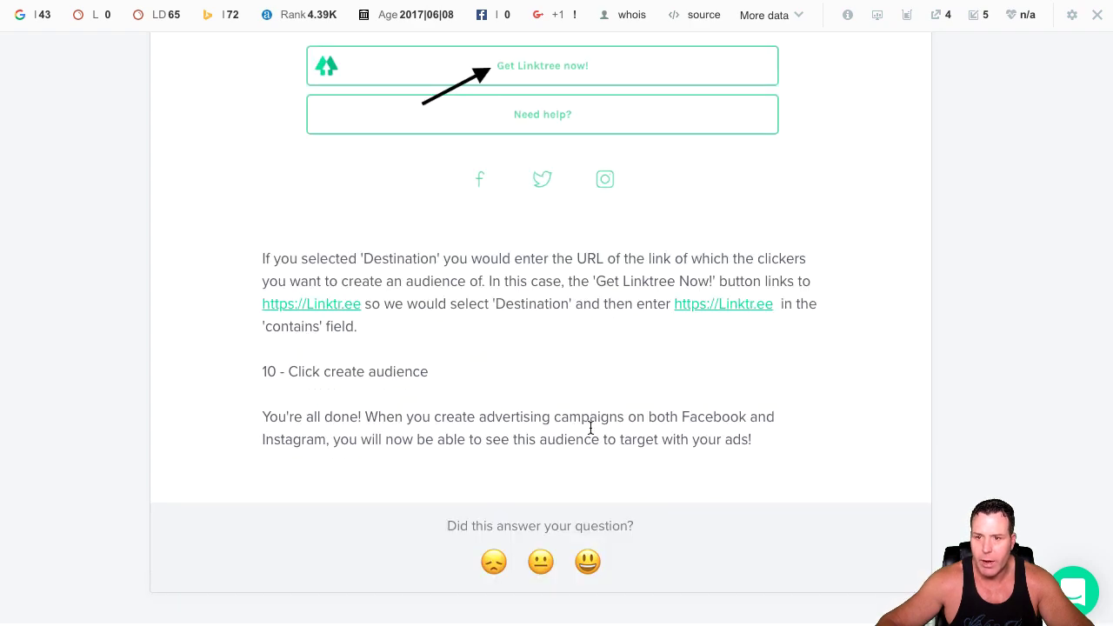
scroll(582, 417, up, 5)
scroll(580, 411, up, 15)
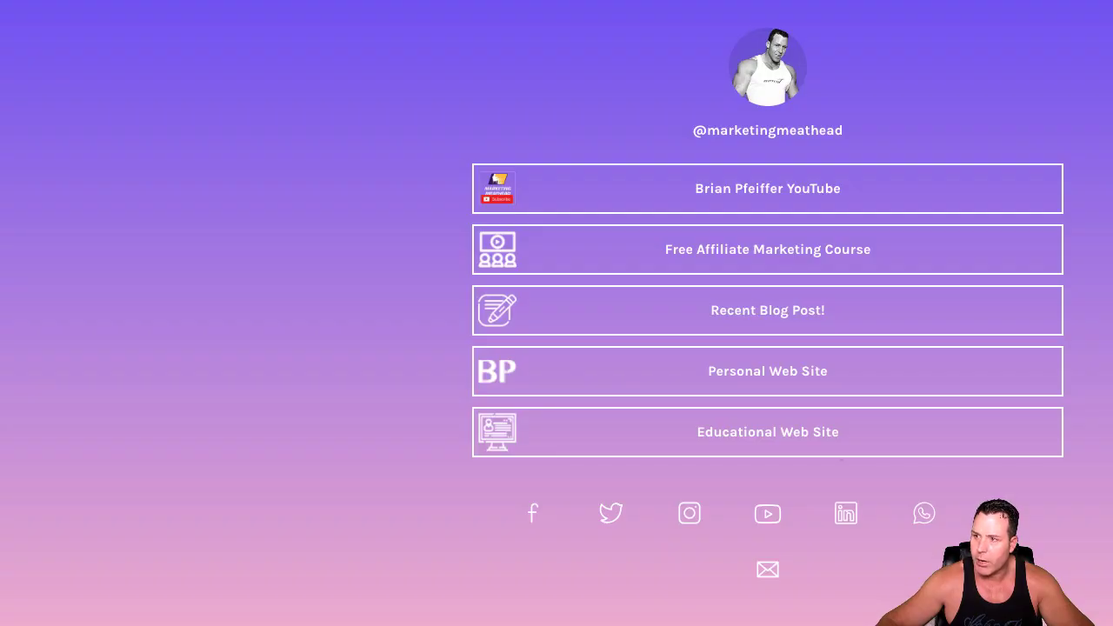
mouse_move(1112, 313)
mouse_down()
mouse_move(1056, 313)
mouse_move(1106, 313)
mouse_up()
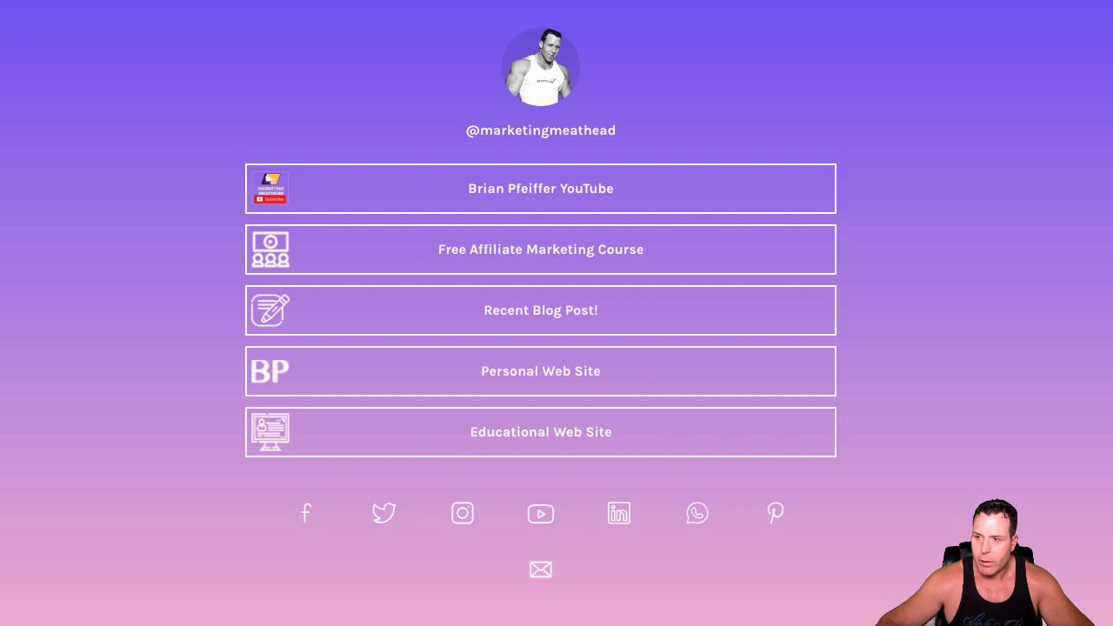